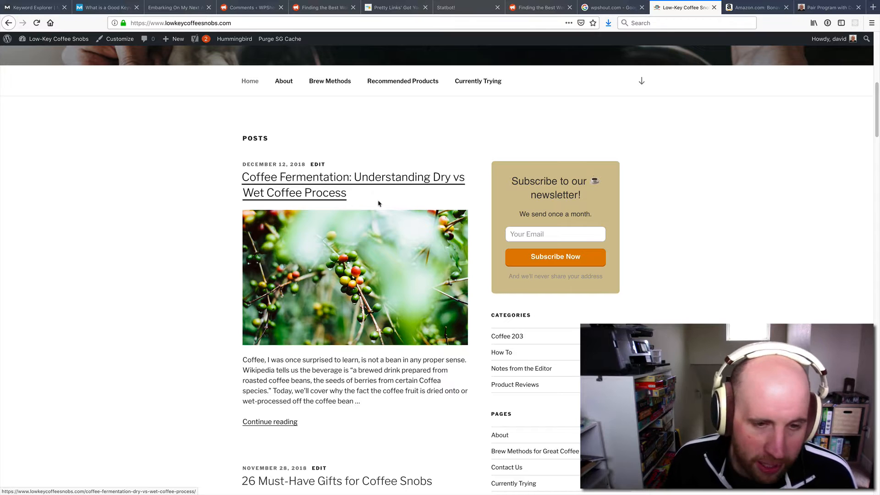
# Step: Look over the Low-Key Coffee Snobs homepage, from its header image down through the latest posts
pyautogui.scroll(-5, 224, 270)
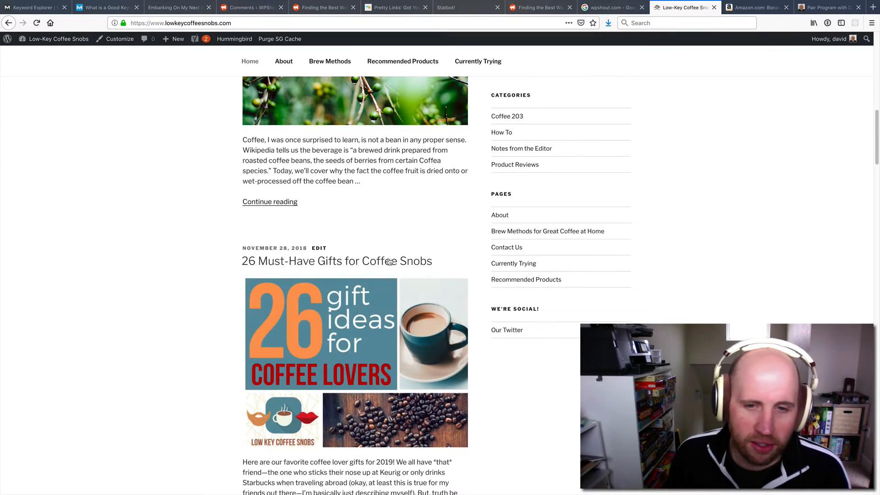
pyautogui.scroll(8, 377, 208)
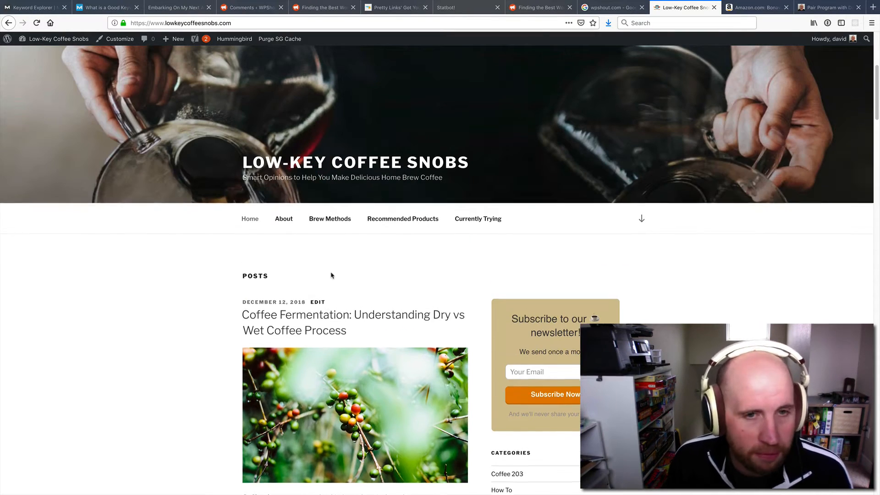
pyautogui.scroll(5, 332, 275)
pyautogui.scroll(-15, 330, 270)
pyautogui.scroll(13, 328, 261)
pyautogui.scroll(3, 328, 262)
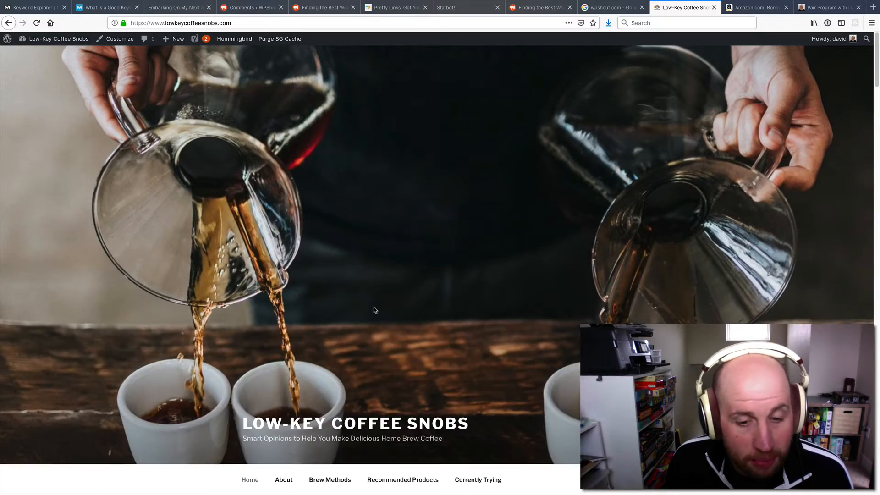
pyautogui.scroll(-5, 330, 247)
# Step: Visit the site's Brew Methods page and look through its table of brewing methods
pyautogui.click(353, 219)
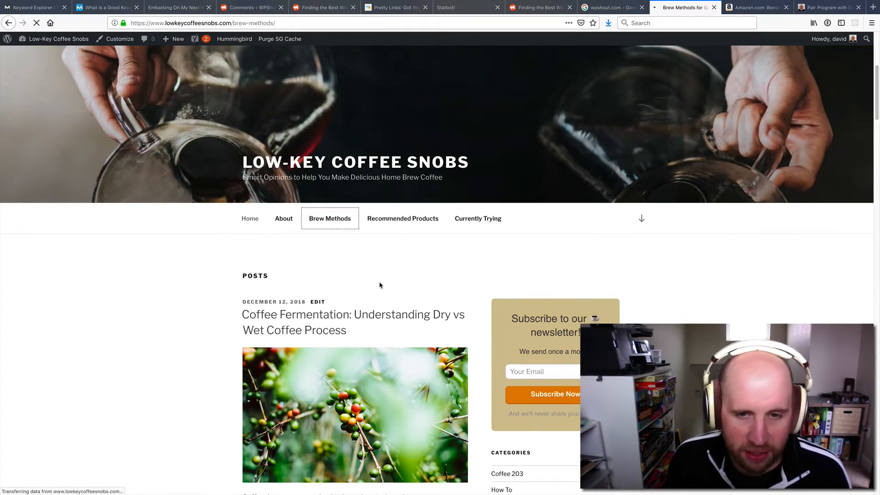
pyautogui.scroll(-3, 287, 261)
pyautogui.scroll(-1, 290, 267)
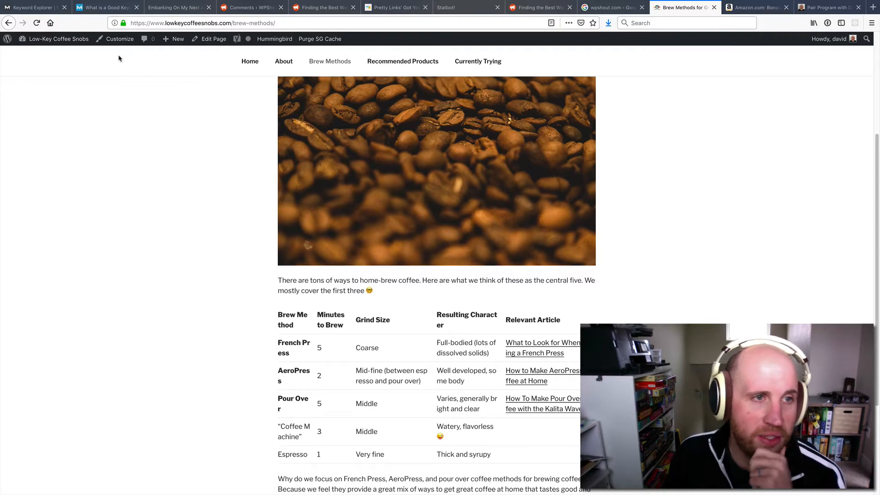
pyautogui.scroll(4, 263, 88)
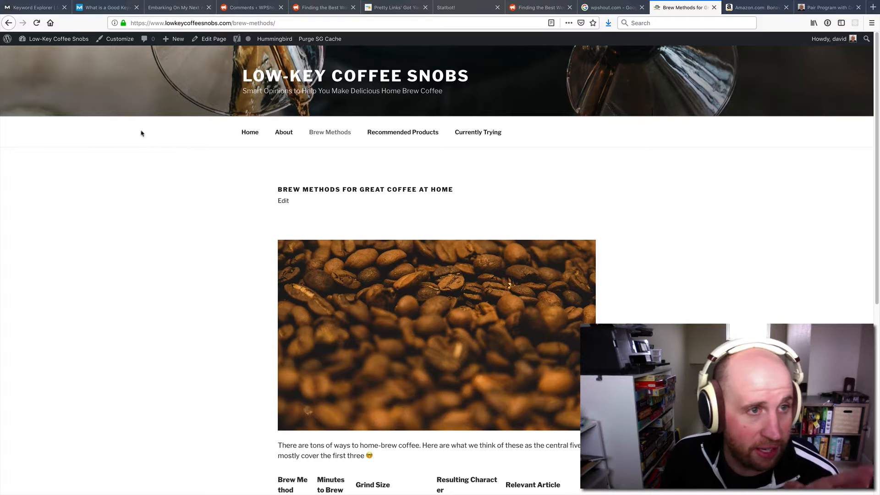
# Step: Open the Homepage Settings in the site customizer and preview the site's Home page there
pyautogui.click(117, 40)
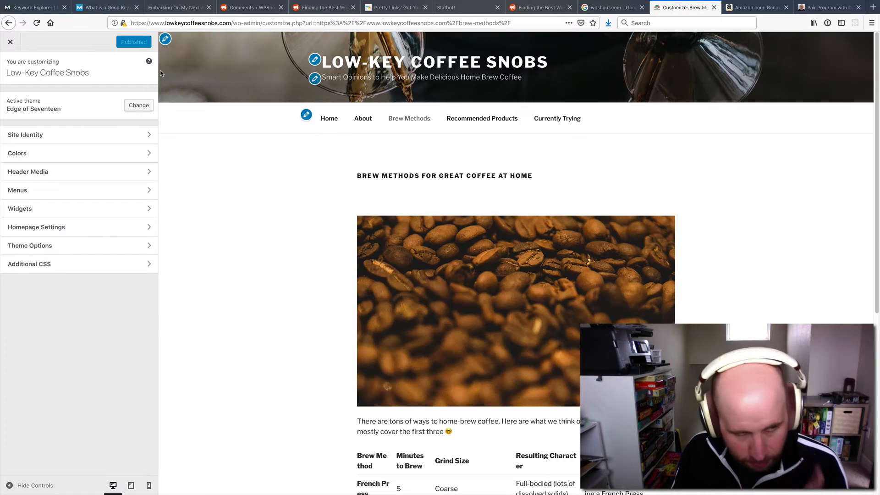
pyautogui.click(31, 231)
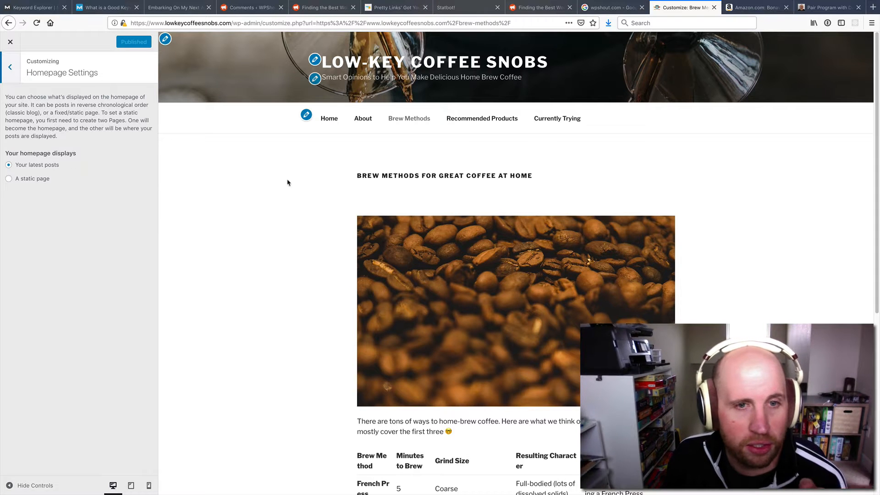
pyautogui.click(335, 121)
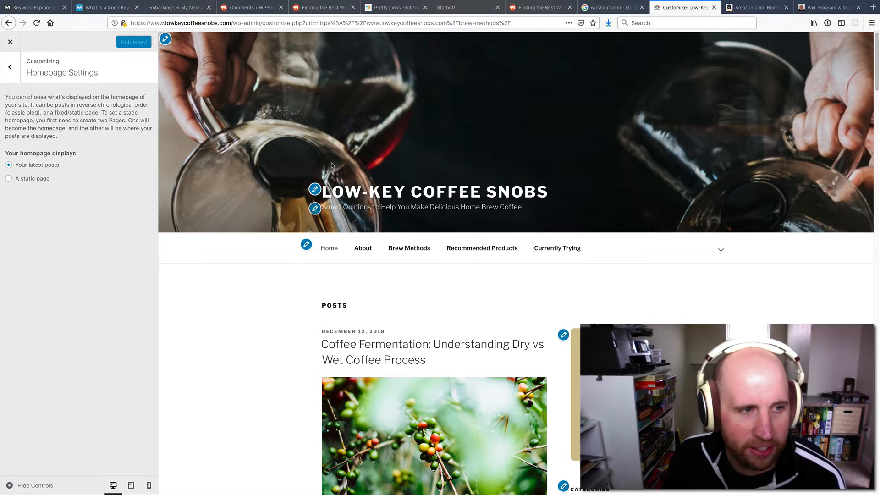
pyautogui.scroll(-3, 334, 167)
pyautogui.scroll(1, 327, 135)
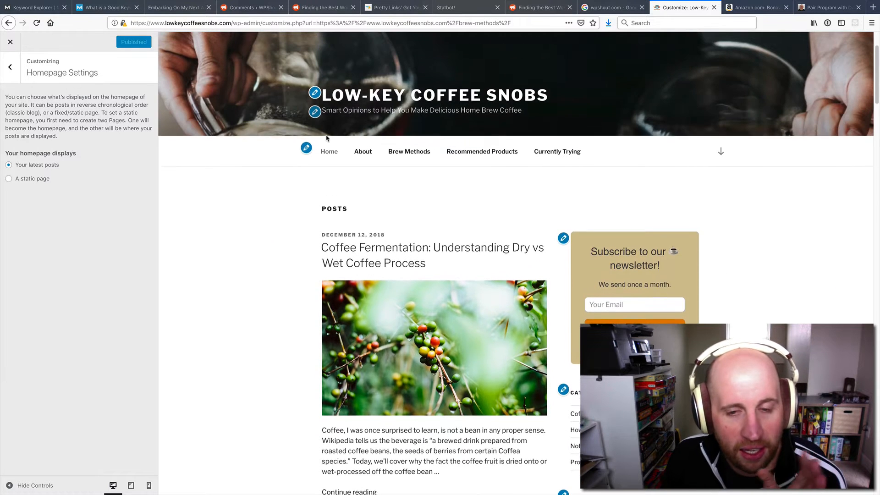
# Step: Make the homepage display a static page, using Brew Methods for Great Coffee at Home
pyautogui.click(25, 180)
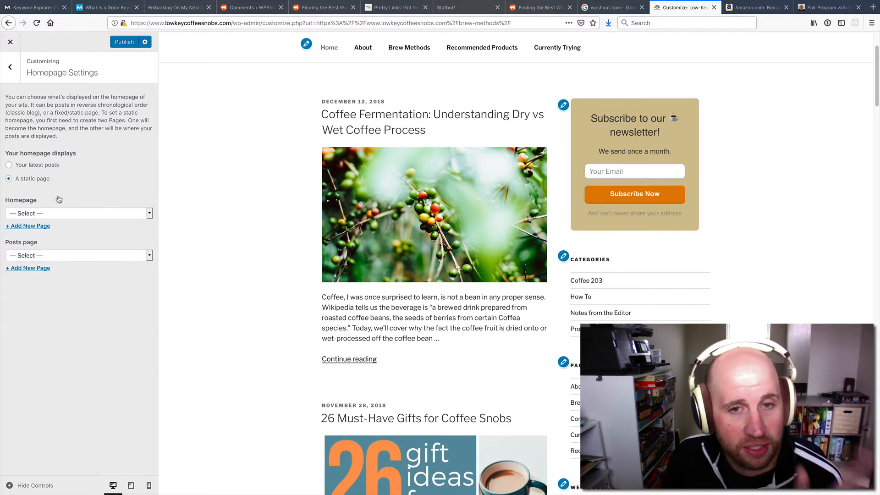
pyautogui.click(83, 214)
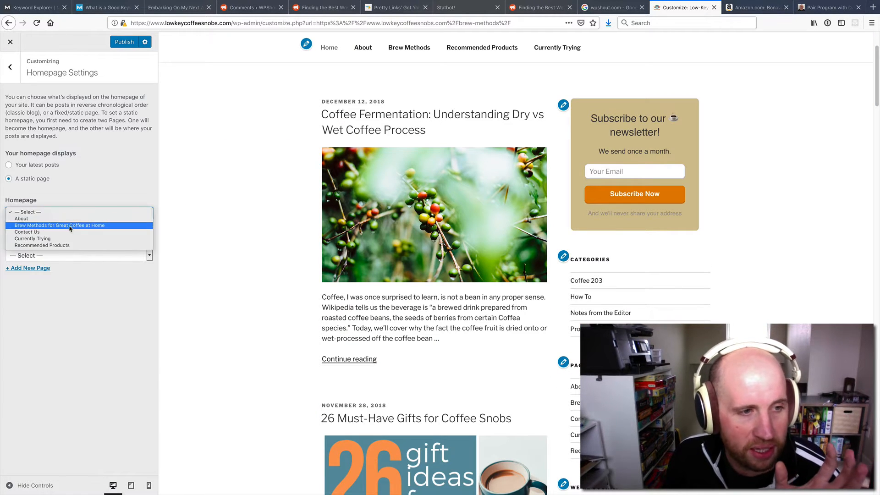
pyautogui.click(70, 225)
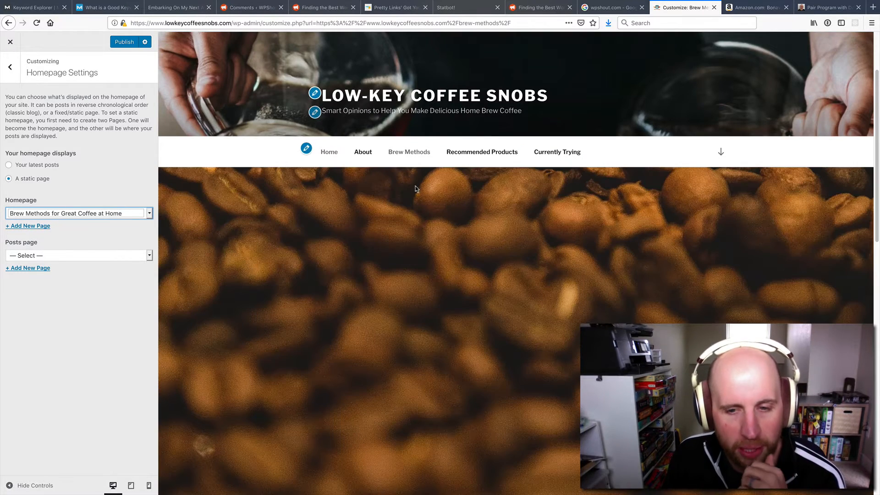
# Step: Examine the static homepage preview, from the header and coffee bean image down to the brew methods table
pyautogui.scroll(-3, 415, 187)
pyautogui.scroll(-3, 443, 207)
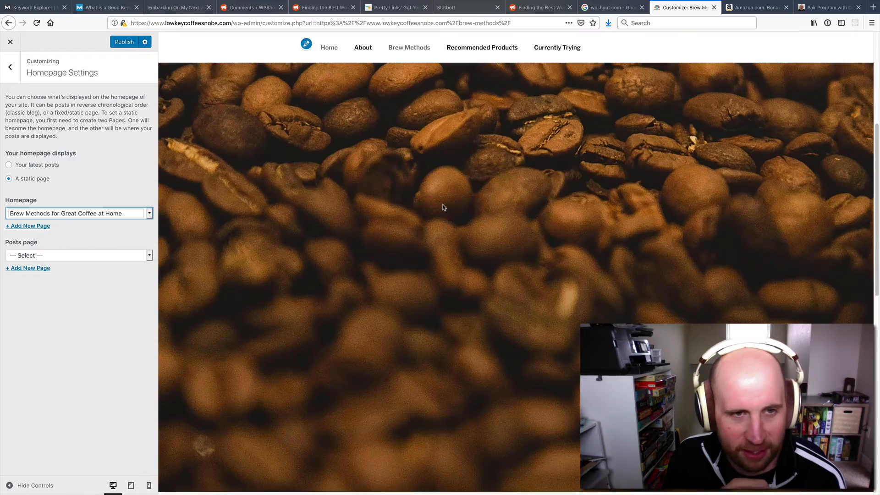
pyautogui.scroll(-3, 443, 207)
pyautogui.scroll(7, 443, 207)
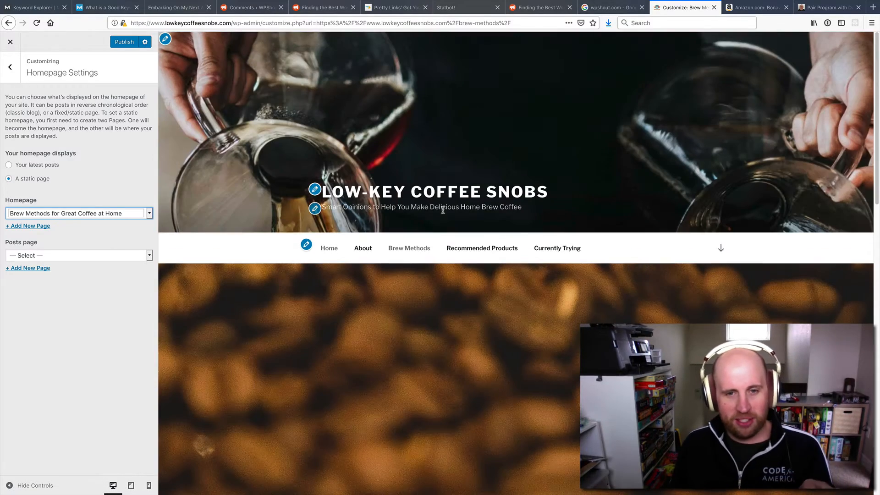
pyautogui.scroll(-3, 443, 212)
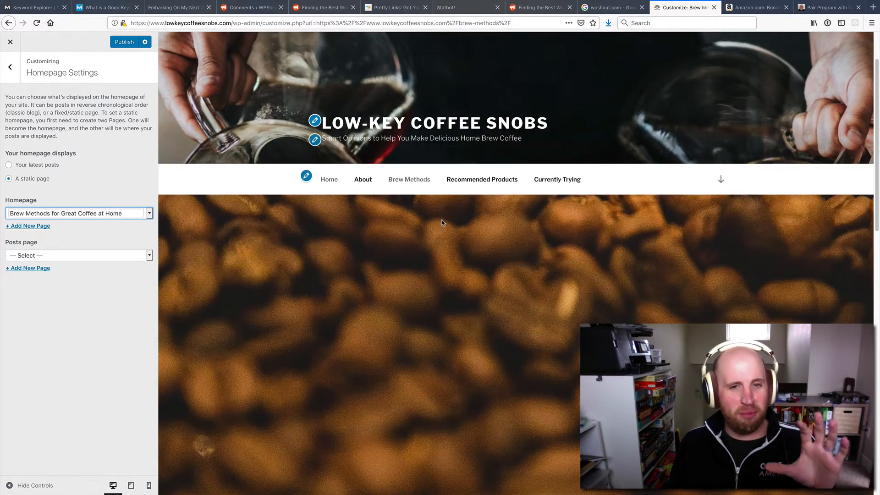
pyautogui.scroll(-5, 441, 221)
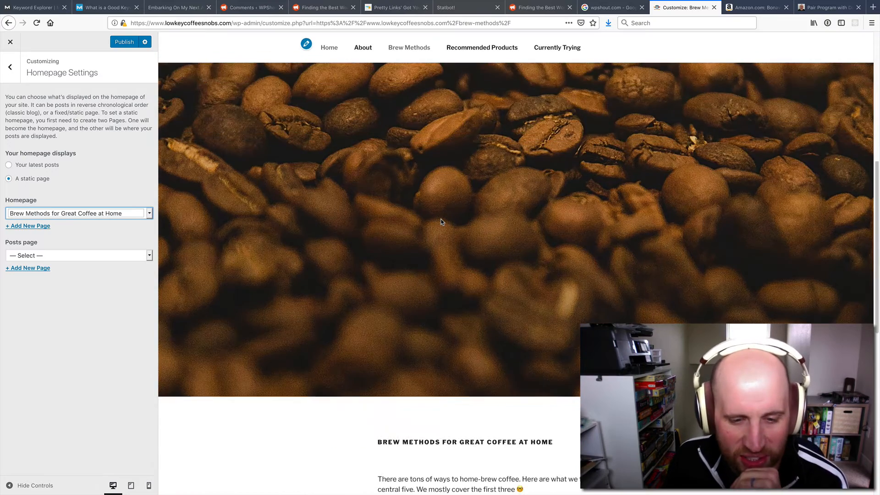
pyautogui.scroll(-4, 441, 222)
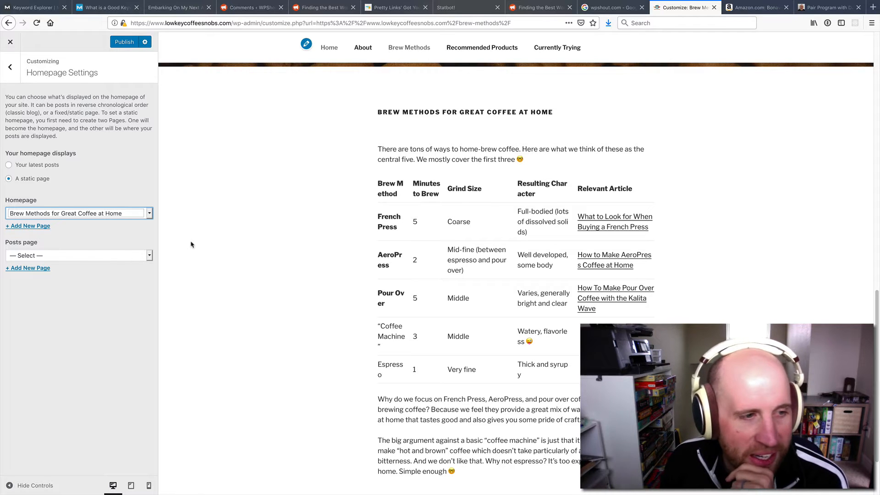
pyautogui.click(140, 260)
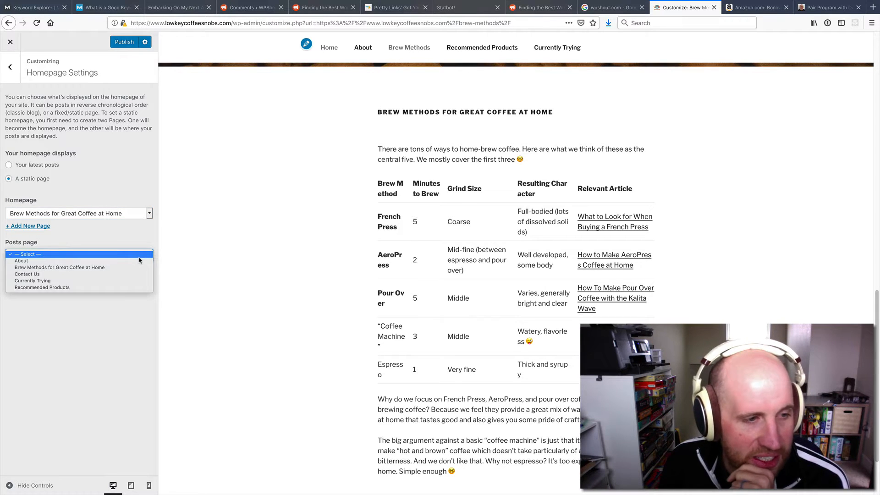
pyautogui.click(218, 261)
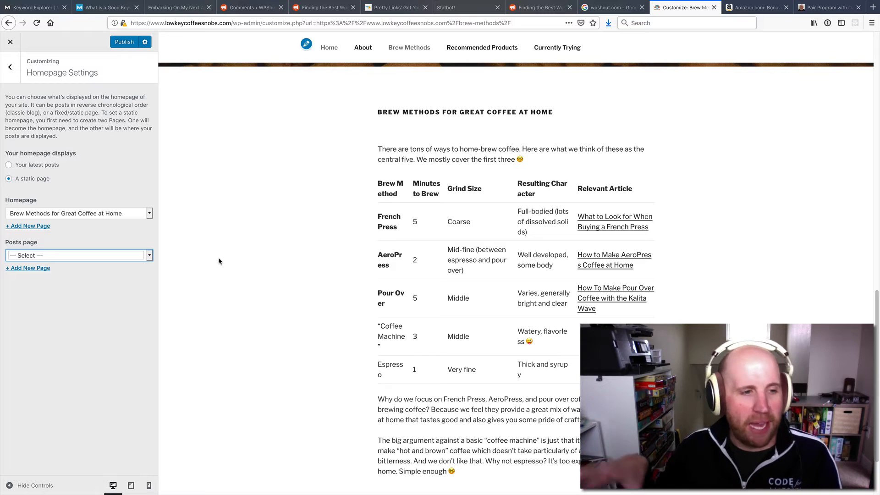
pyautogui.click(39, 256)
pyautogui.click(54, 314)
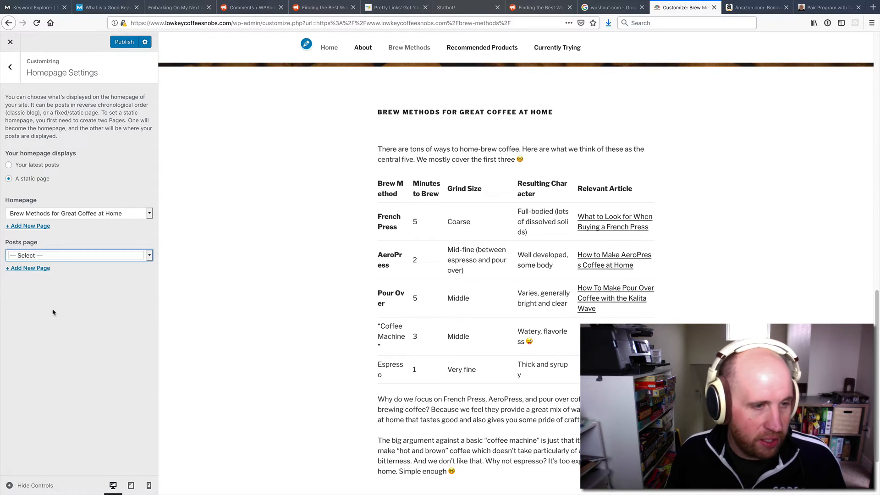
# Step: Add a new page named Blog as the posts page, and check the blog and Brew Methods pages in the preview
pyautogui.click(28, 268)
pyautogui.write('Blog')
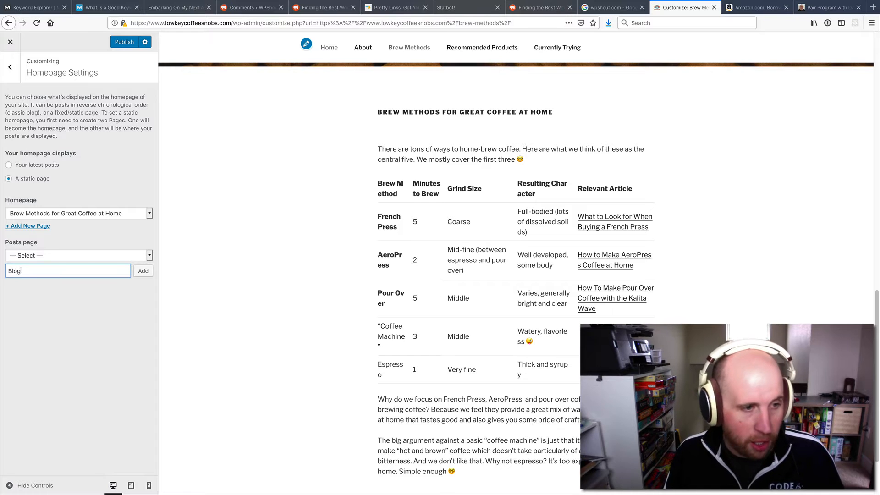
pyautogui.click(143, 271)
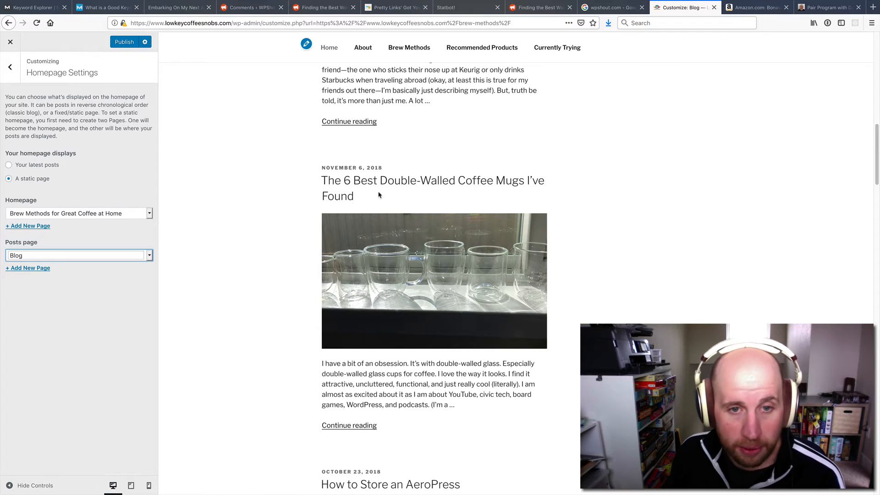
pyautogui.scroll(15, 366, 198)
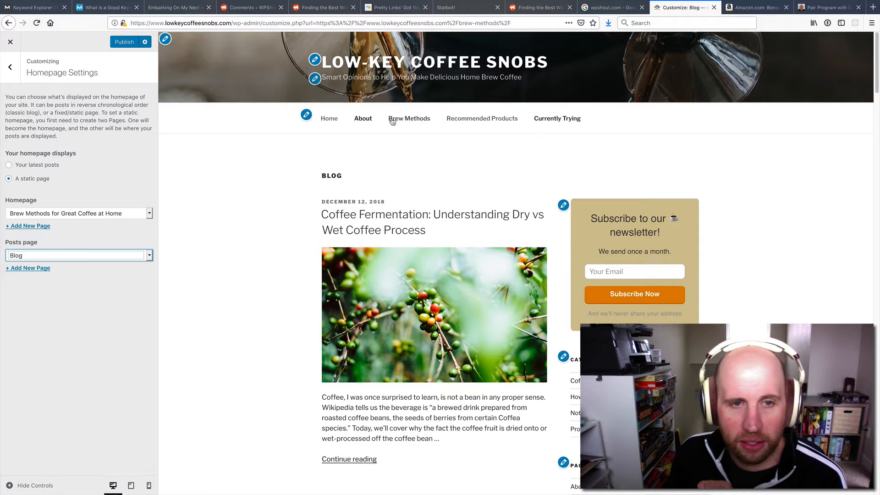
pyautogui.click(389, 120)
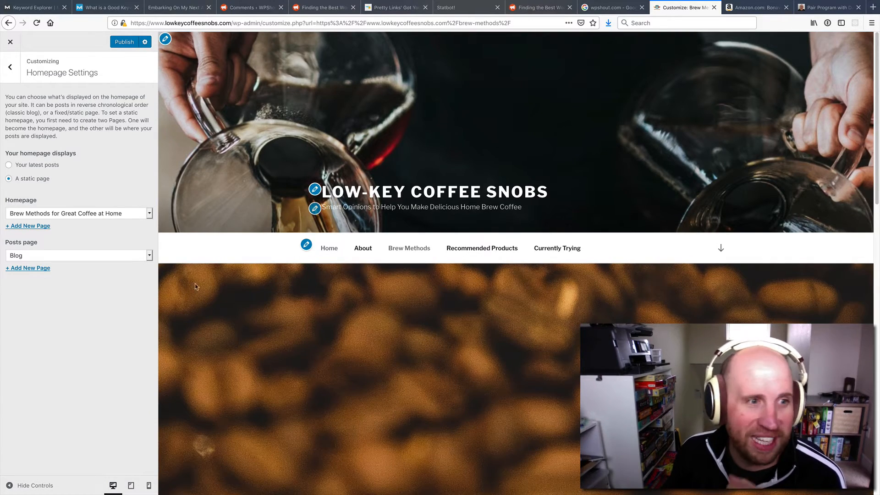
# Step: Add the Blog page to the Main Nav menu and place it directly after Home
pyautogui.click(10, 70)
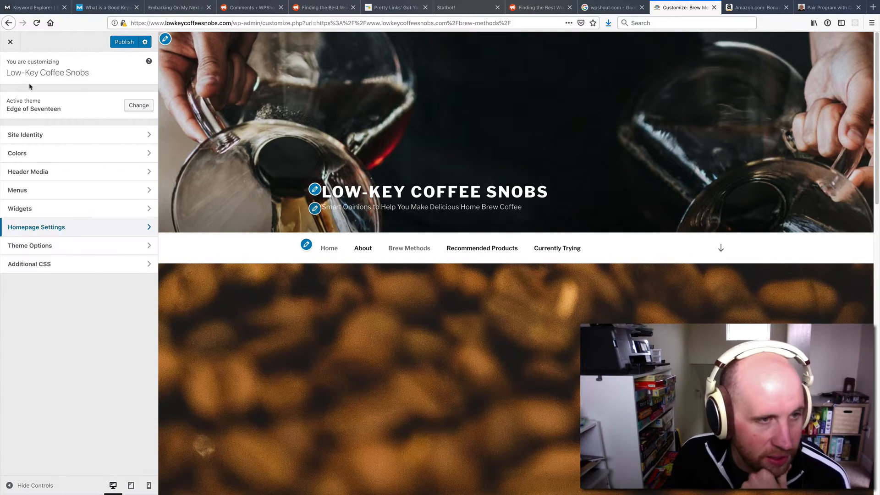
pyautogui.click(34, 186)
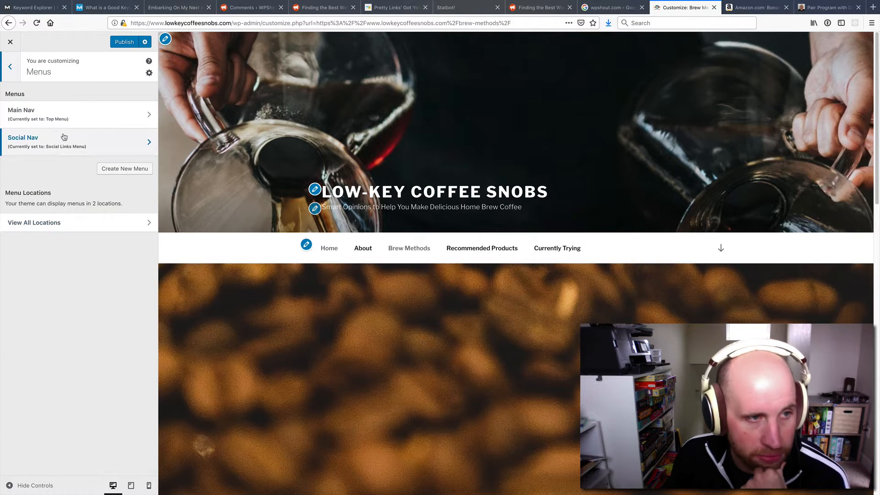
pyautogui.click(115, 127)
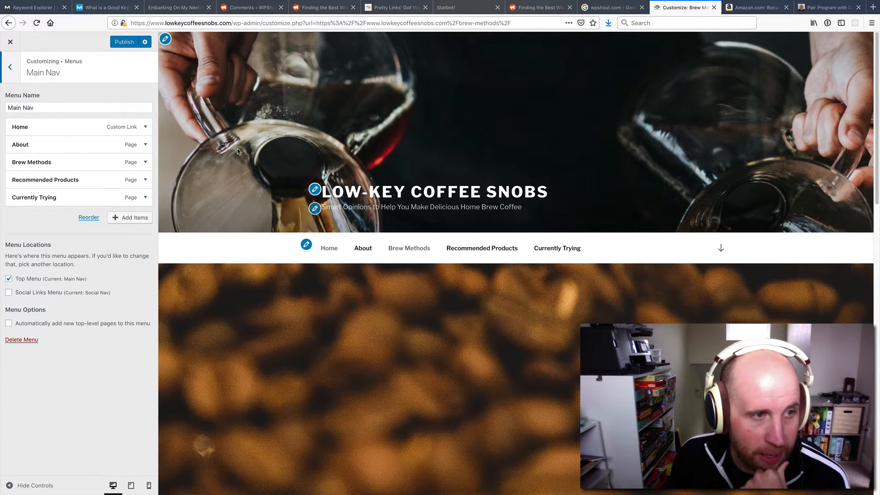
pyautogui.click(119, 217)
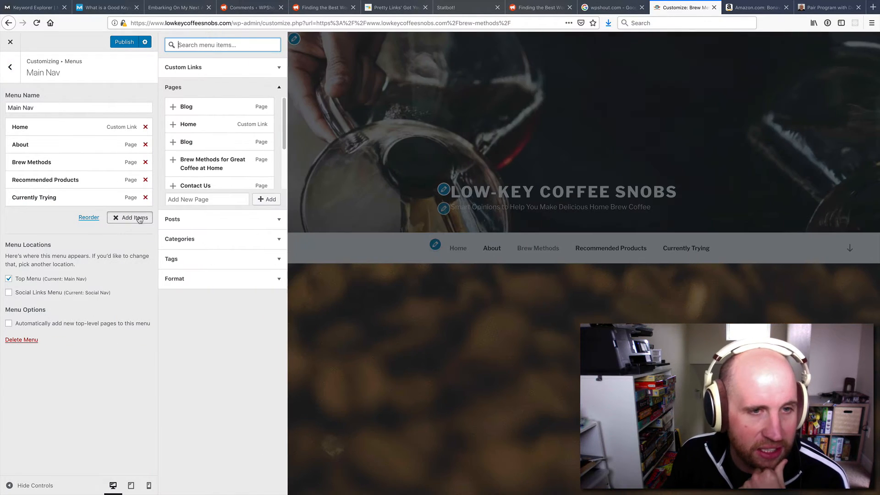
pyautogui.click(172, 108)
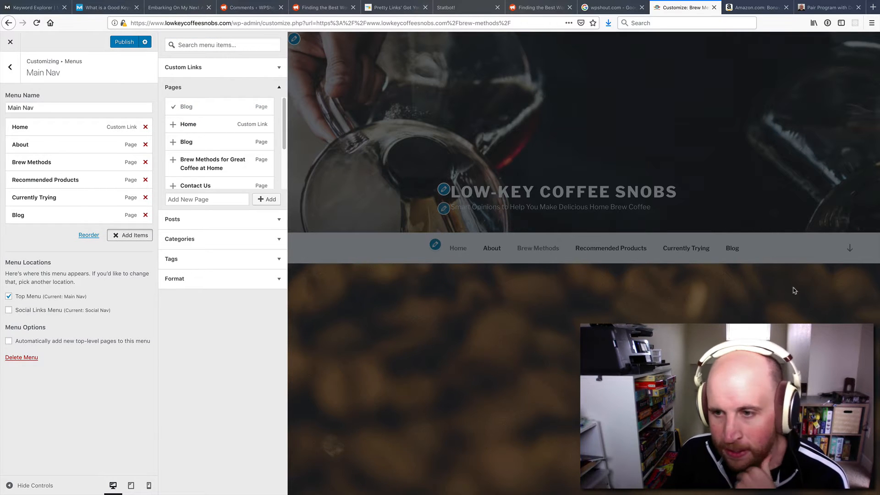
pyautogui.moveTo(31, 214); pyautogui.dragTo(29, 144)
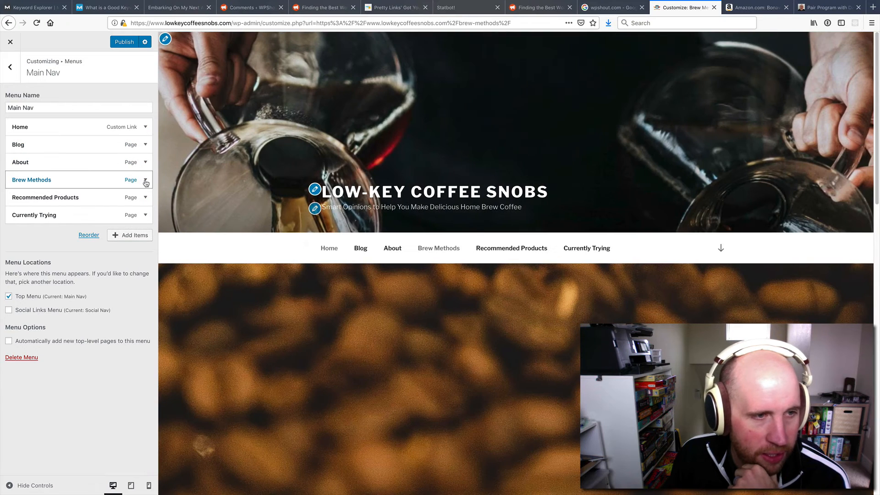
# Step: Remove the Brew Methods item from the Main Nav menu and check the Blog and Home links in the preview
pyautogui.click(145, 181)
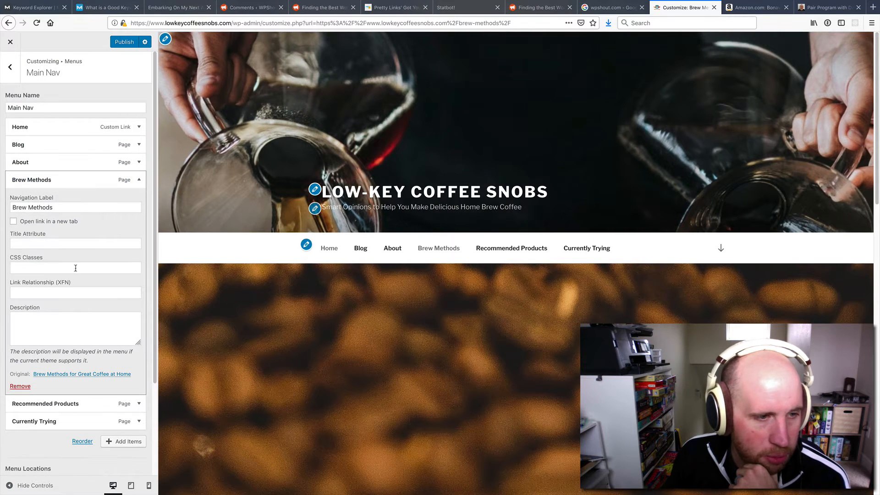
pyautogui.click(14, 385)
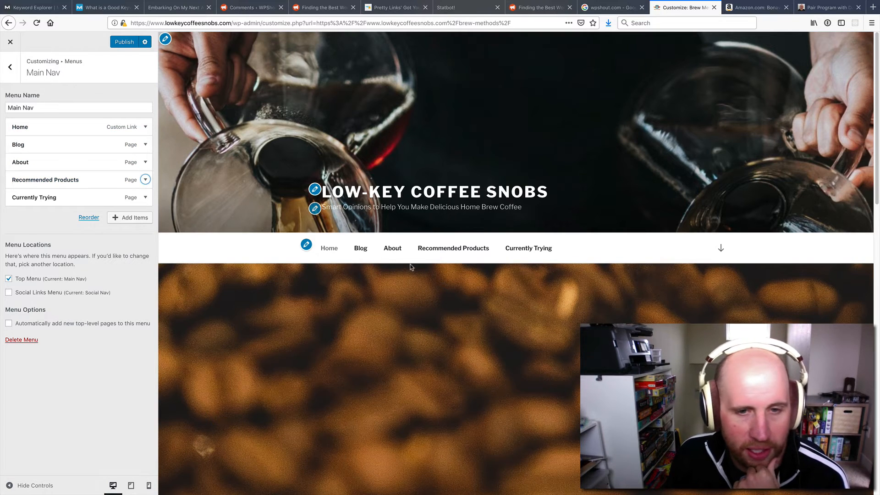
pyautogui.click(360, 248)
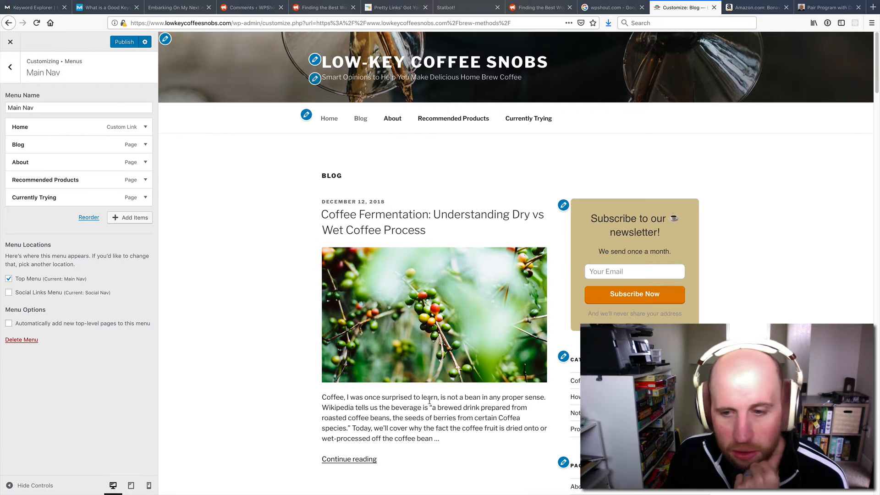
pyautogui.click(332, 120)
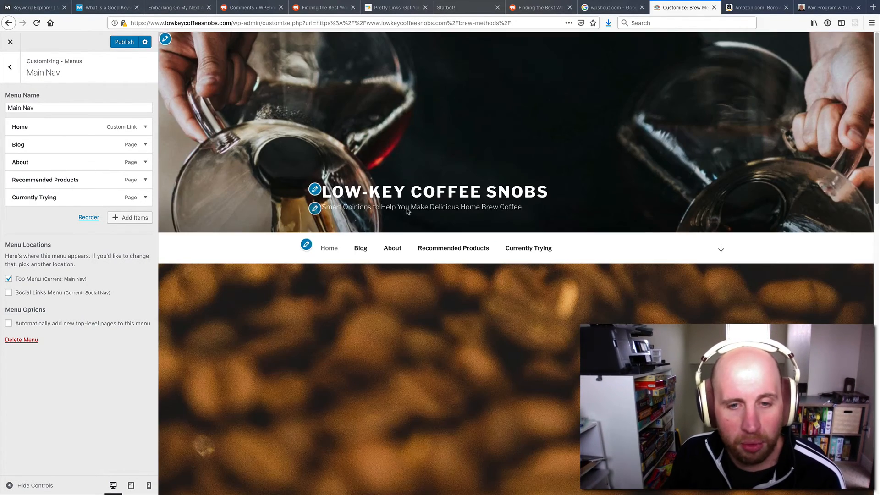
# Step: Review the Brew Methods homepage preview down to its table and exit the Customizer, discarding the unpublished changes
pyautogui.scroll(-10, 407, 211)
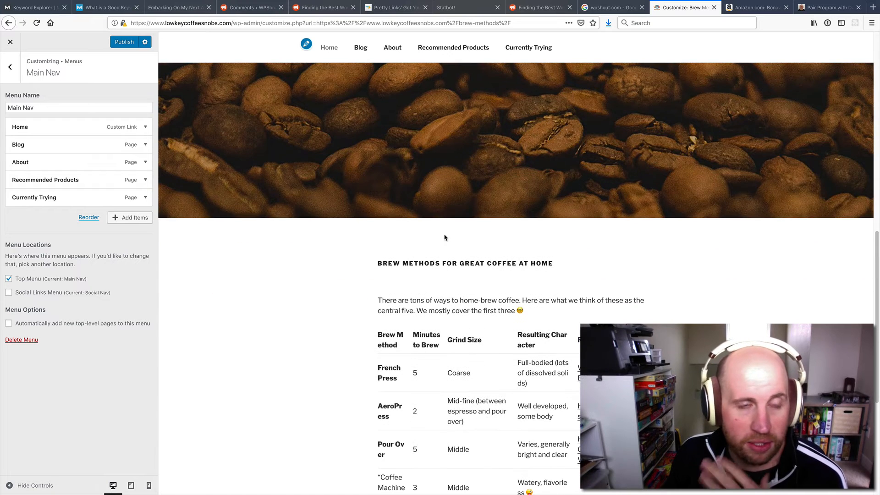
pyautogui.scroll(-3, 445, 237)
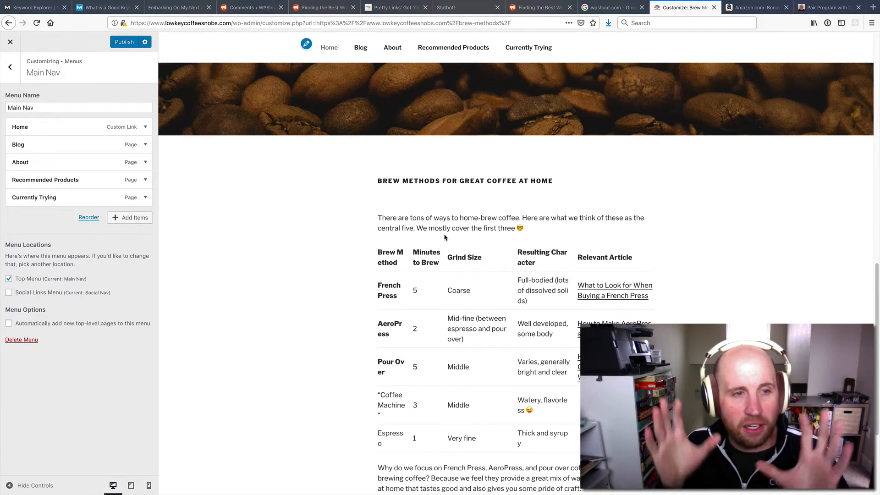
pyautogui.click(10, 66)
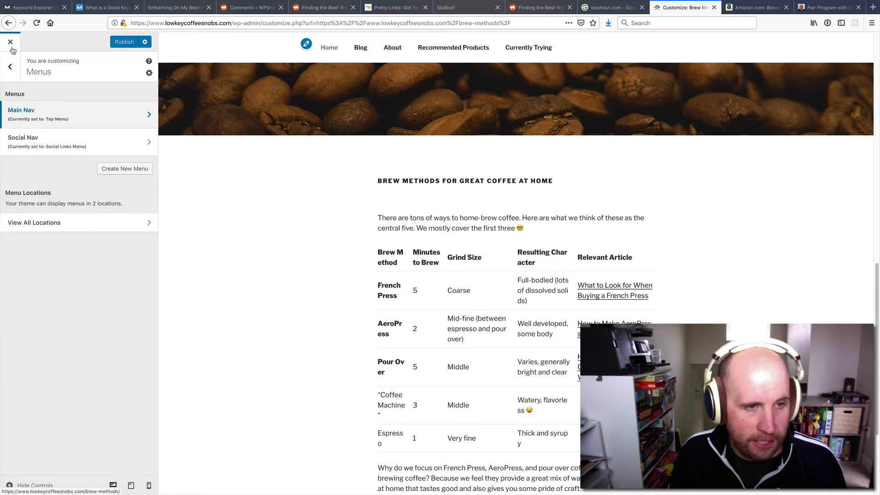
pyautogui.click(10, 67)
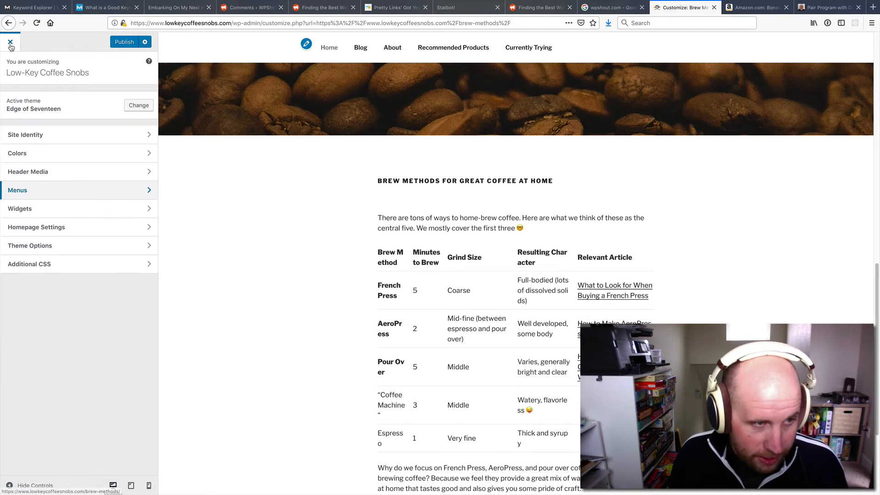
pyautogui.click(10, 42)
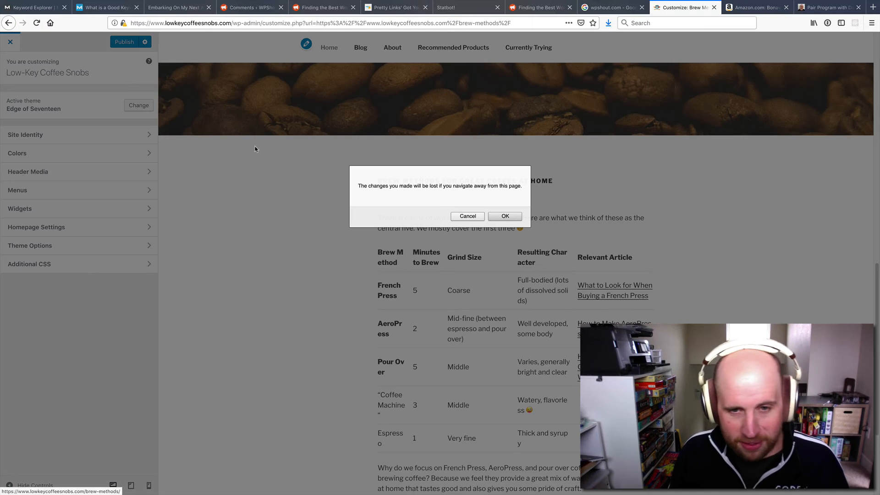
pyautogui.click(504, 216)
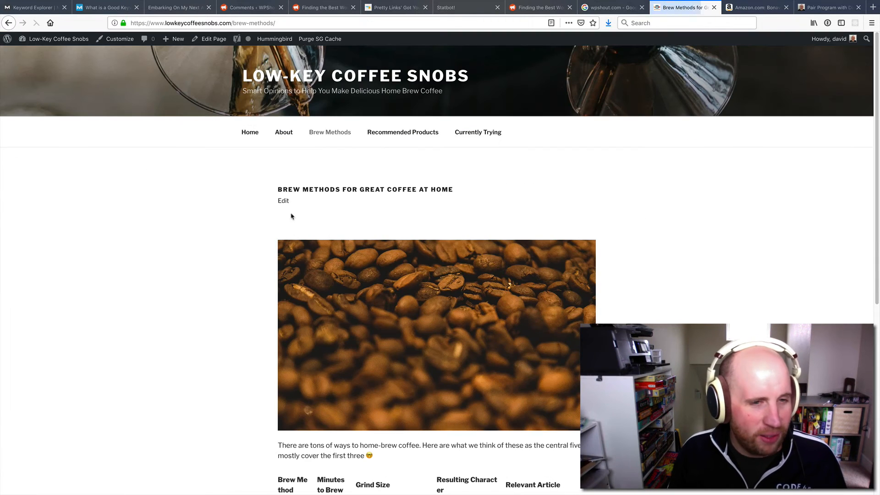
# Step: In the admin dashboard's Reading settings, make the homepage a static page using Brew Methods for Great Coffee at Home
pyautogui.moveTo(57, 42)
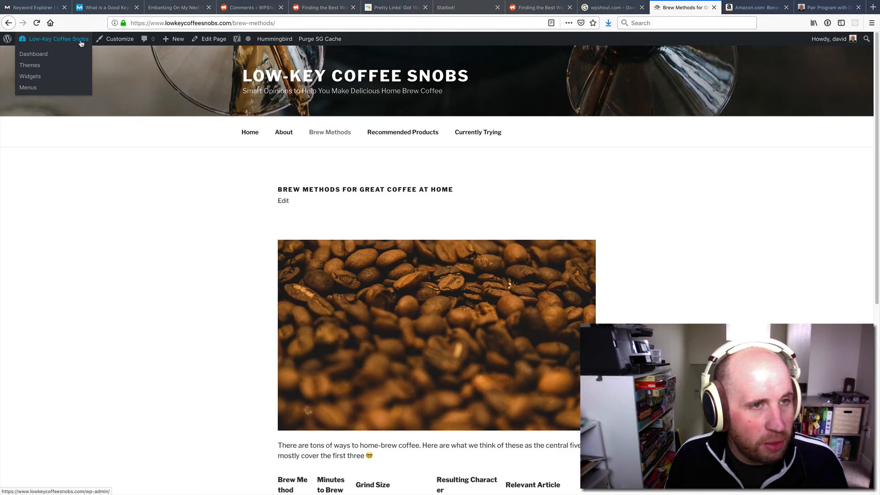
pyautogui.click(61, 41)
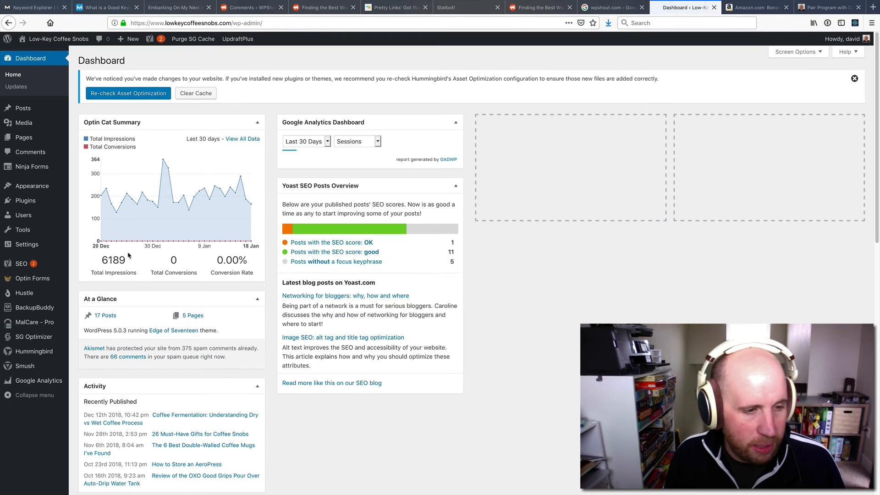
pyautogui.click(31, 249)
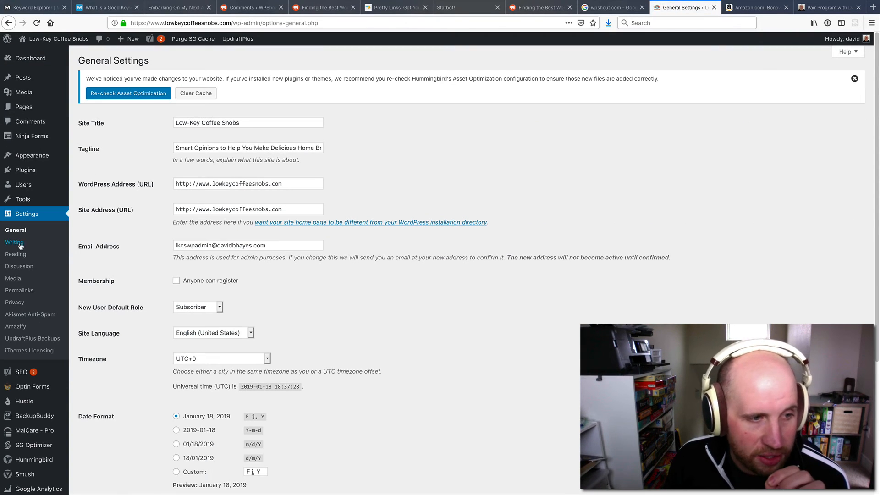
pyautogui.click(18, 254)
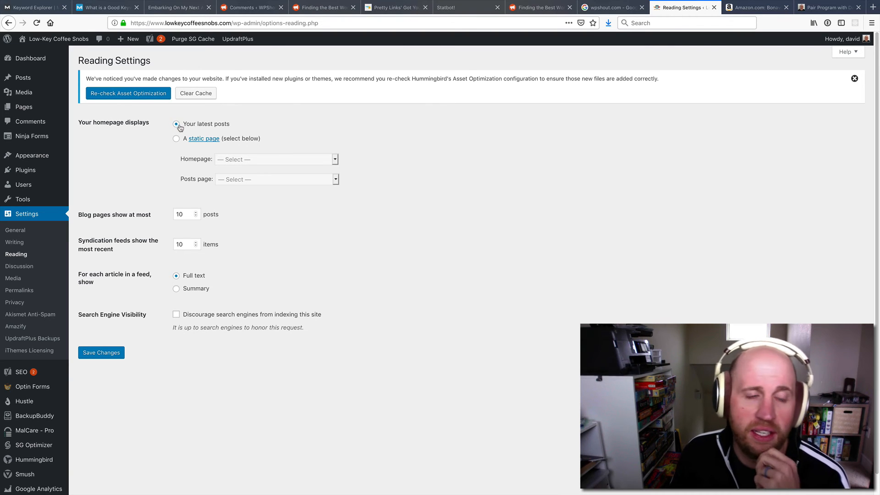
pyautogui.click(176, 139)
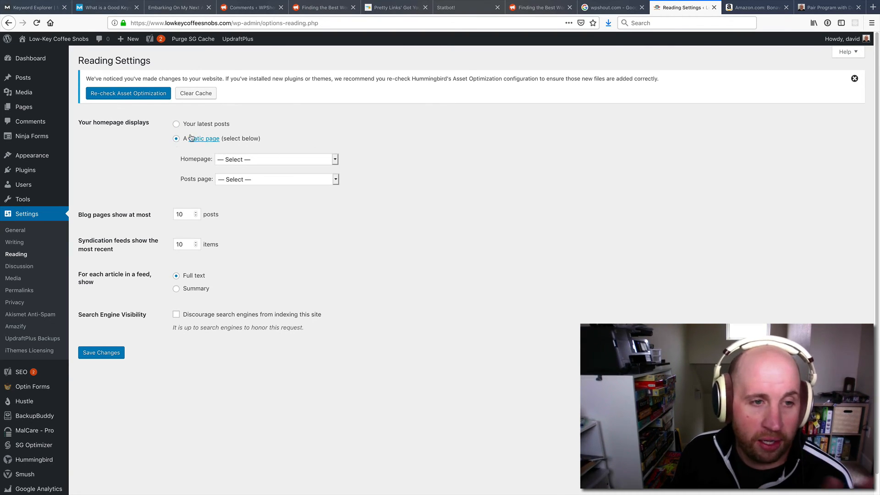
pyautogui.click(264, 161)
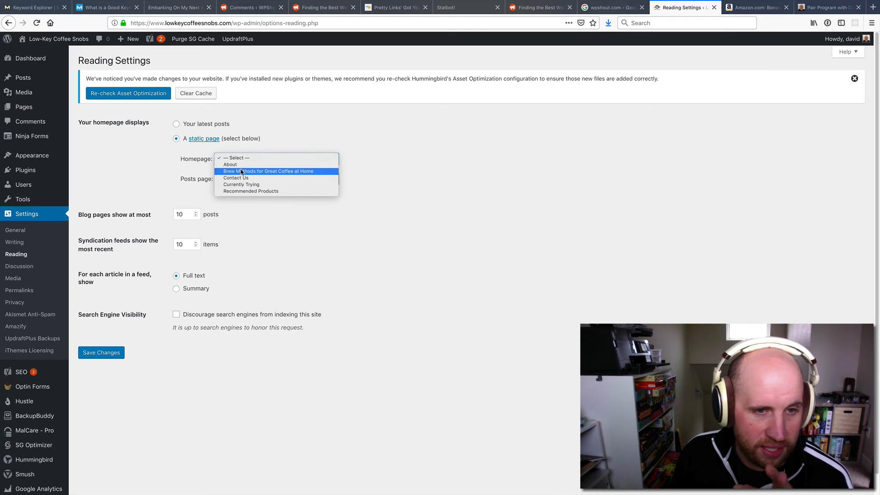
pyautogui.click(241, 171)
# Step: Check which existing pages are available as the posts page, without selecting one
pyautogui.click(255, 179)
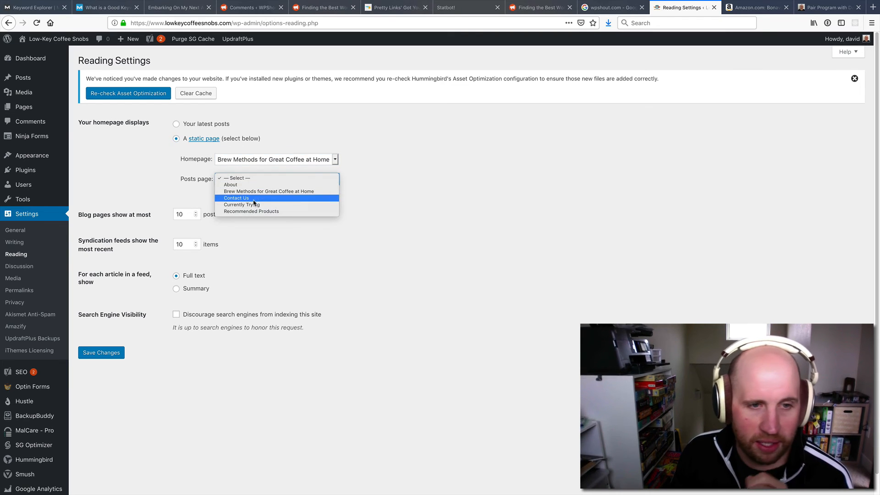
pyautogui.click(188, 187)
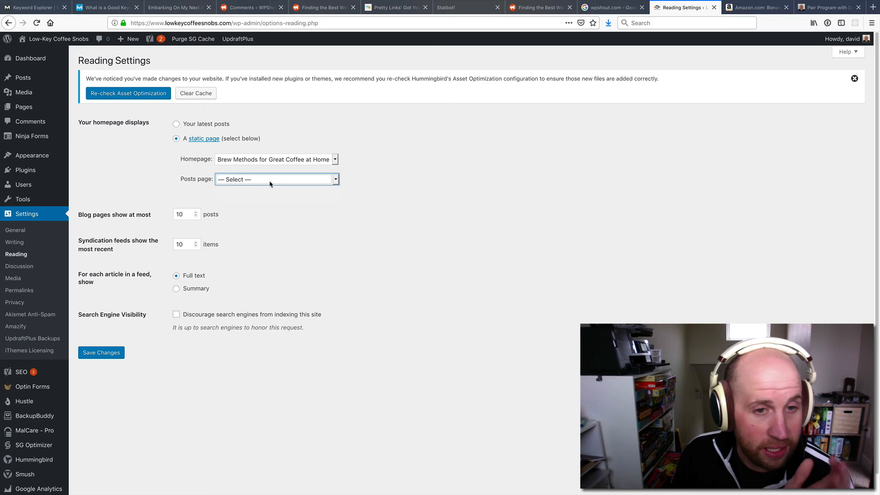
pyautogui.click(269, 179)
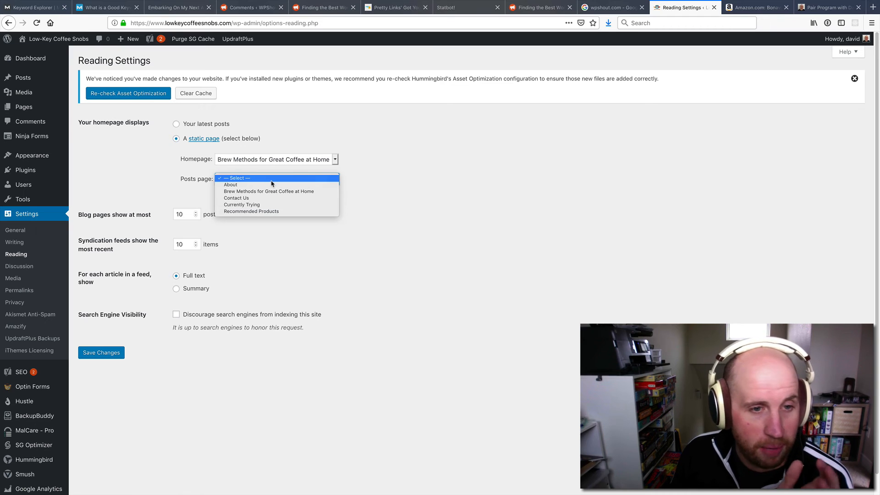
pyautogui.click(200, 183)
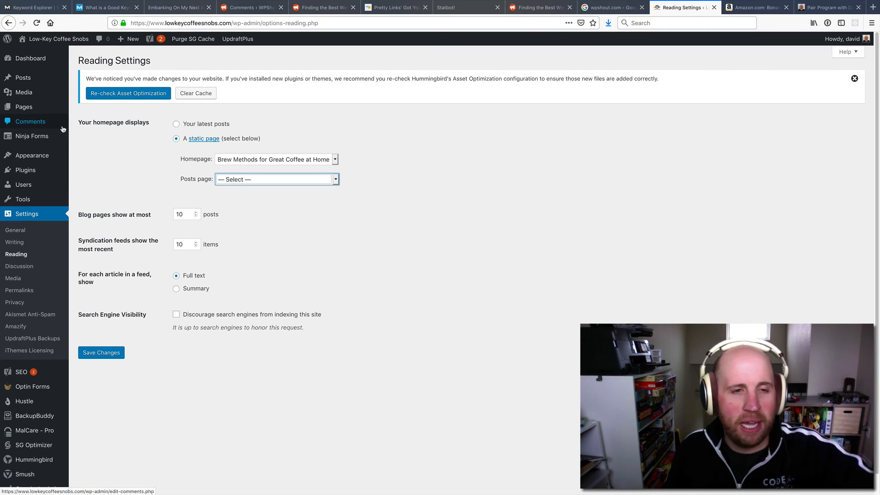
pyautogui.click(243, 180)
pyautogui.click(424, 205)
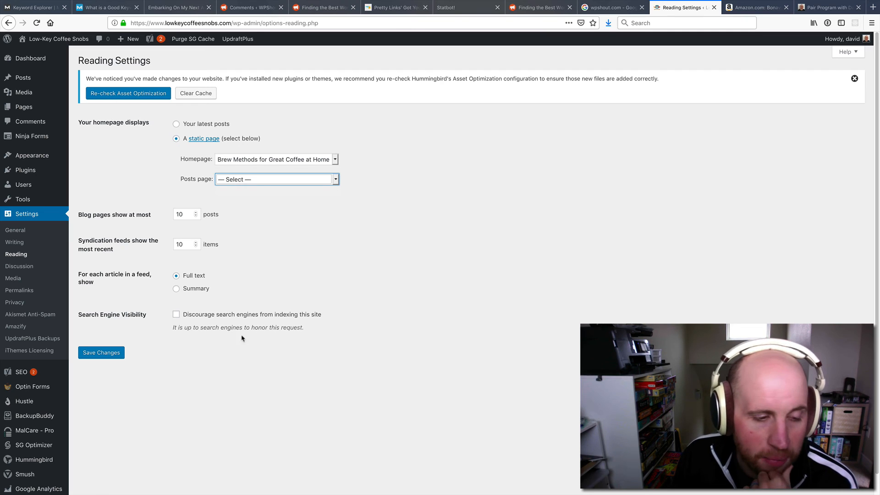